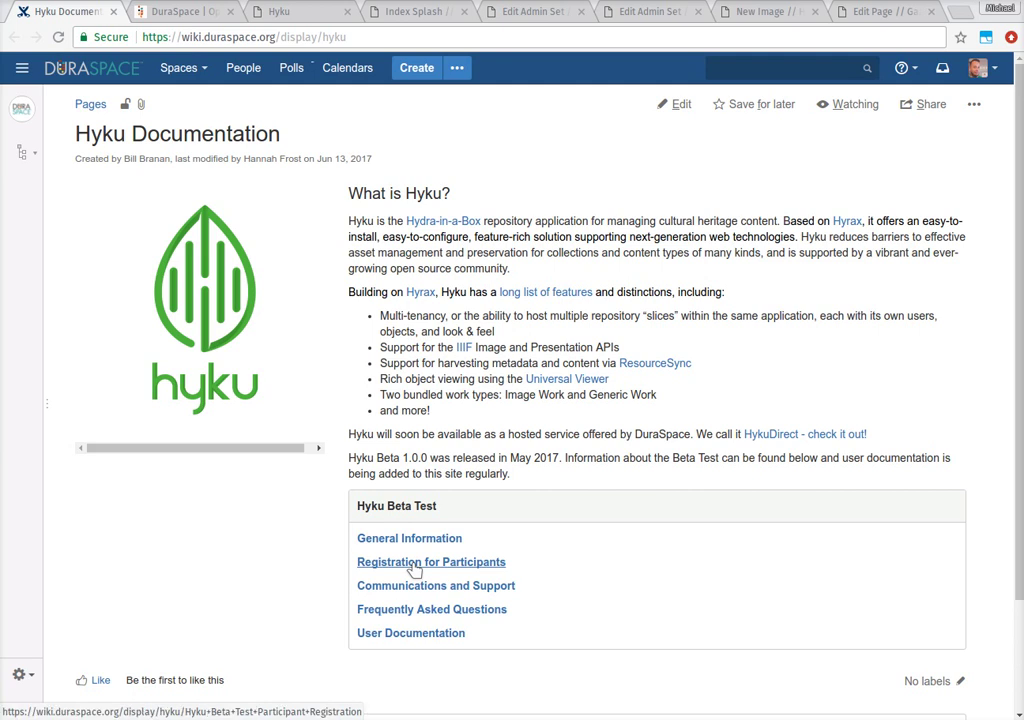
- Look through the Hyku Beta Test participant registration page, then open the DuraSpace article on the HykuDirect pilot program
left_click(413, 566)
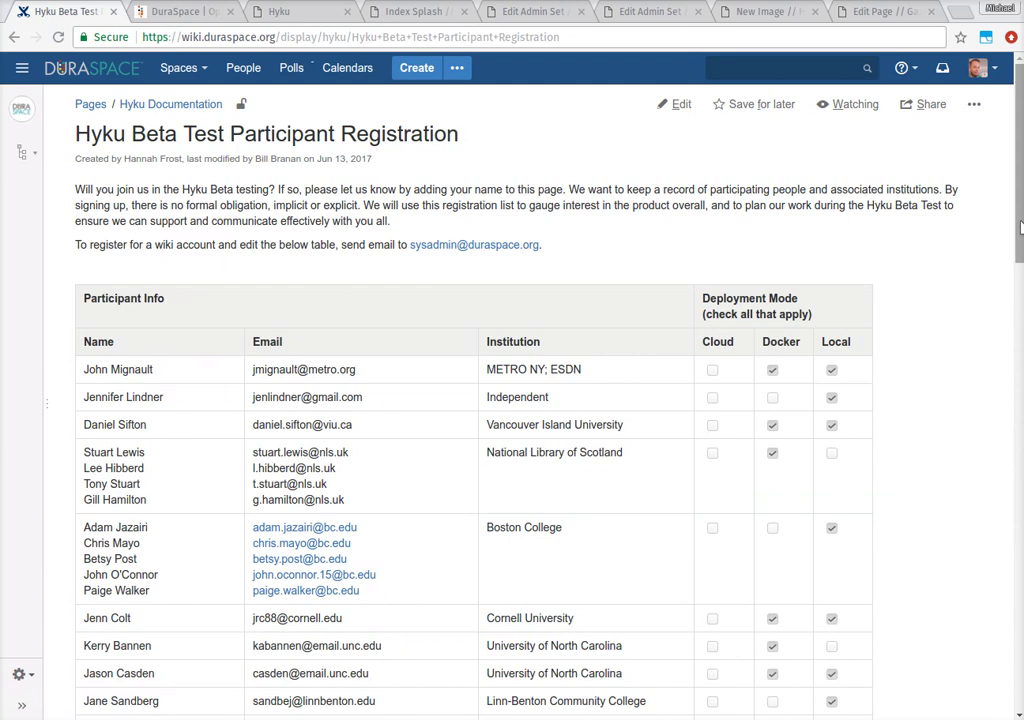
left_click_drag(1020, 228, 1020, 331)
scroll(736, 203, "up", 5)
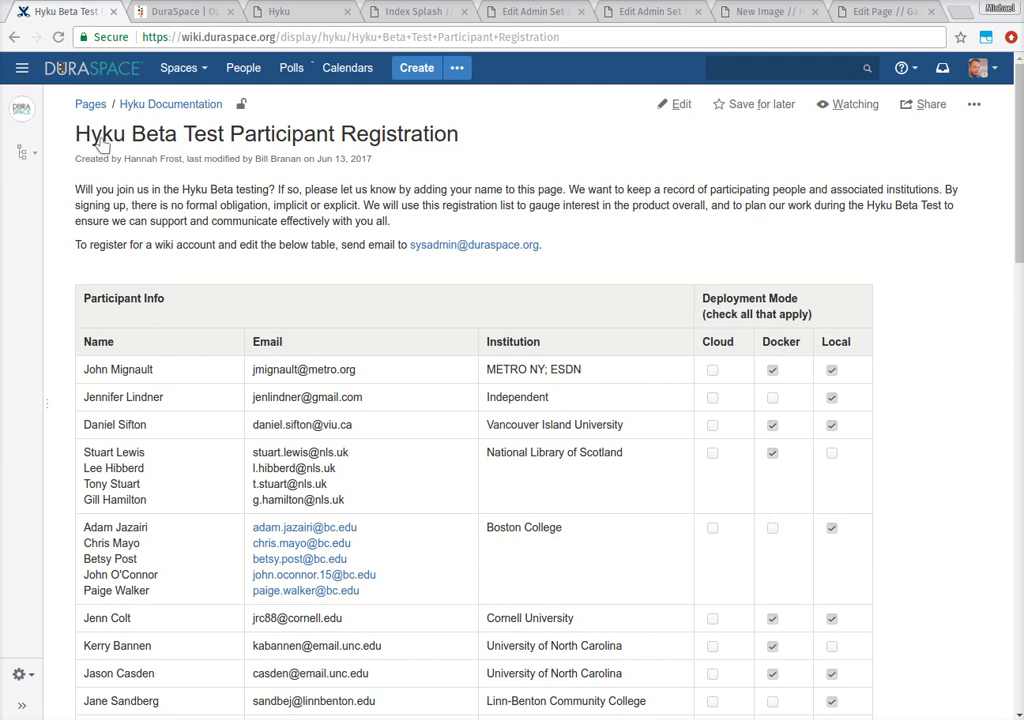
left_click(180, 11)
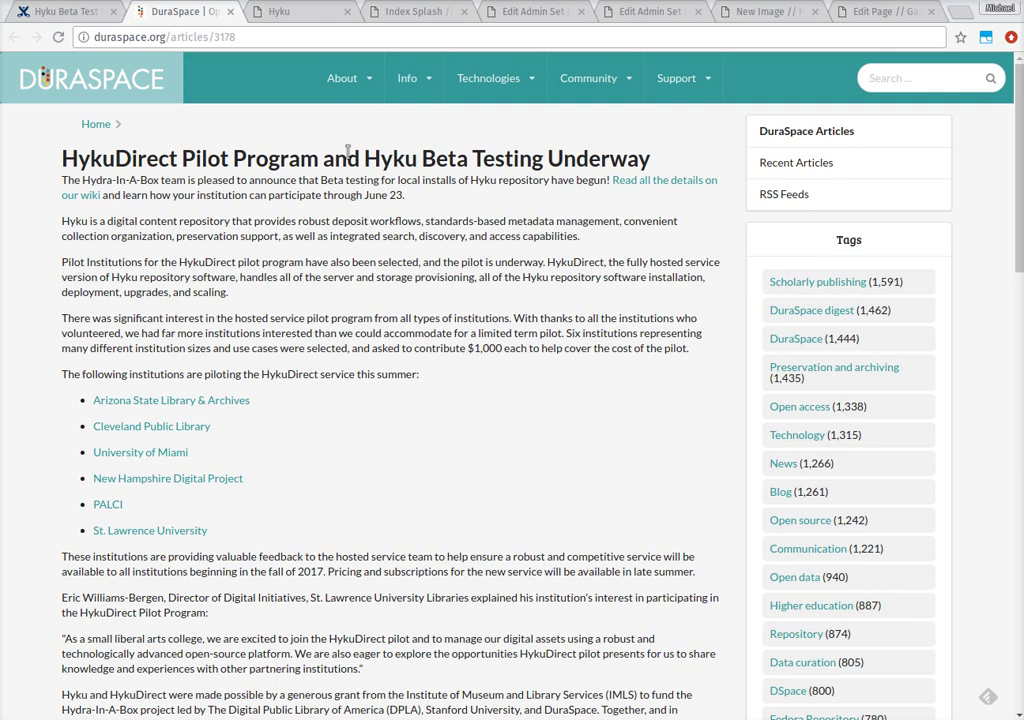
- View the Hyku repository home page and check which interface languages it offers, leaving English selected
left_click(298, 17)
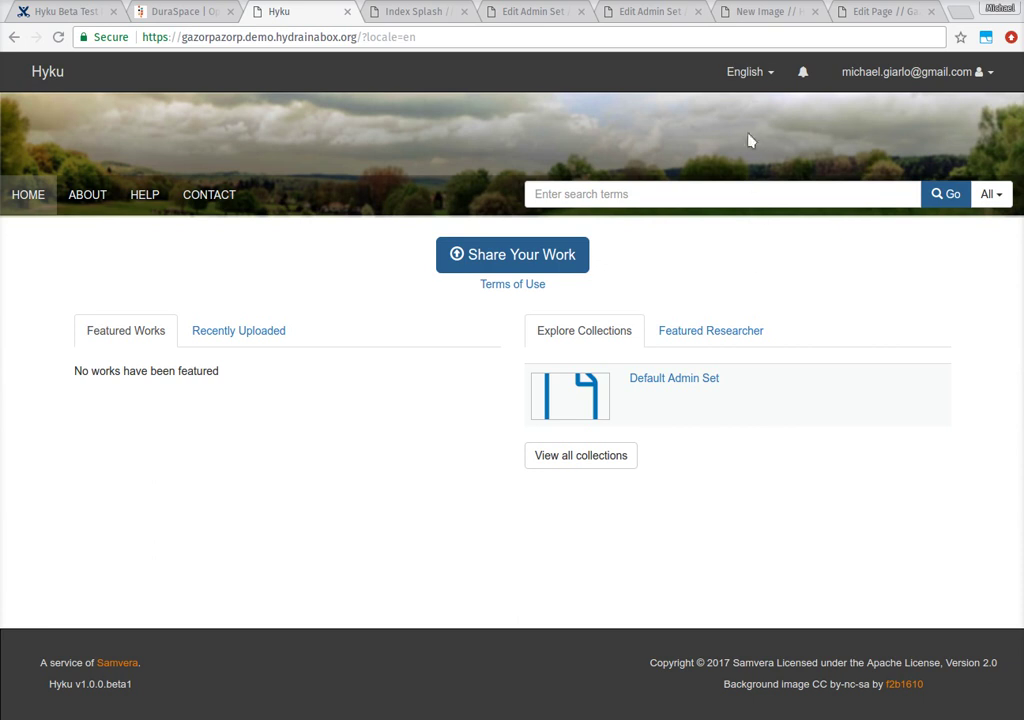
left_click(751, 79)
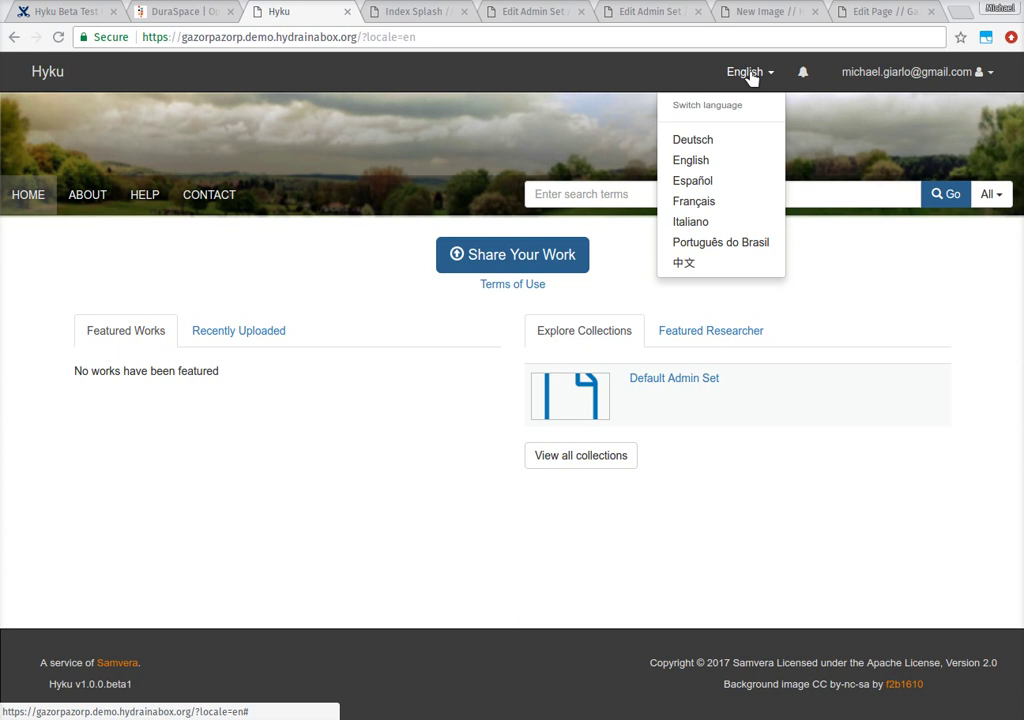
left_click(828, 273)
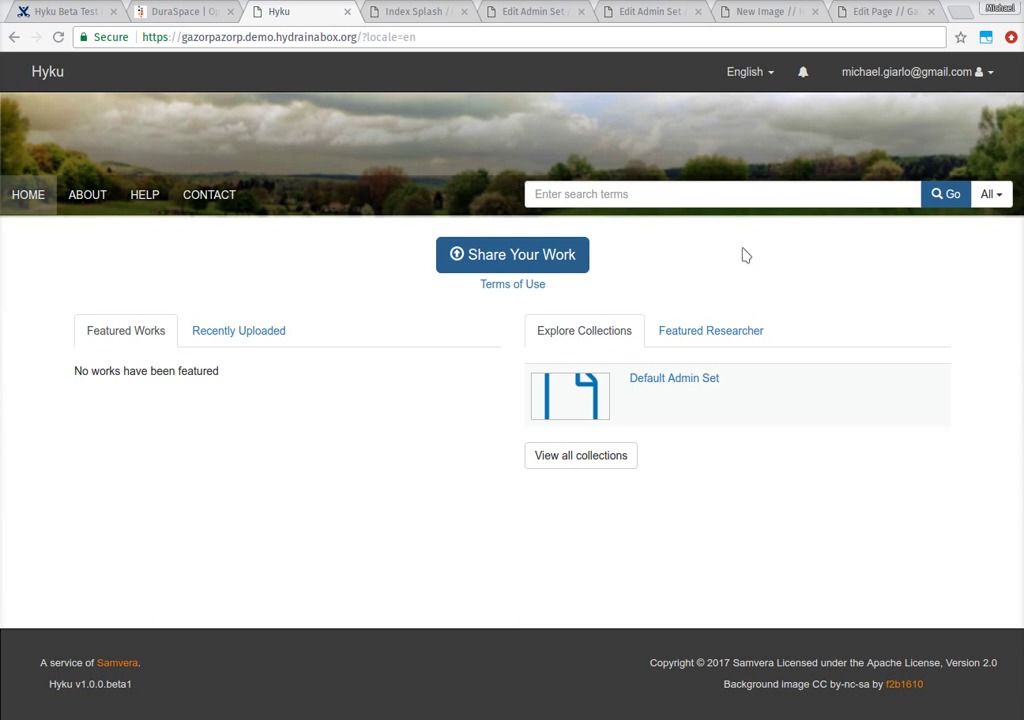
- Open the tenant accounts list of the Hyku demo, show 50 entries per page and look through it
left_click(404, 14)
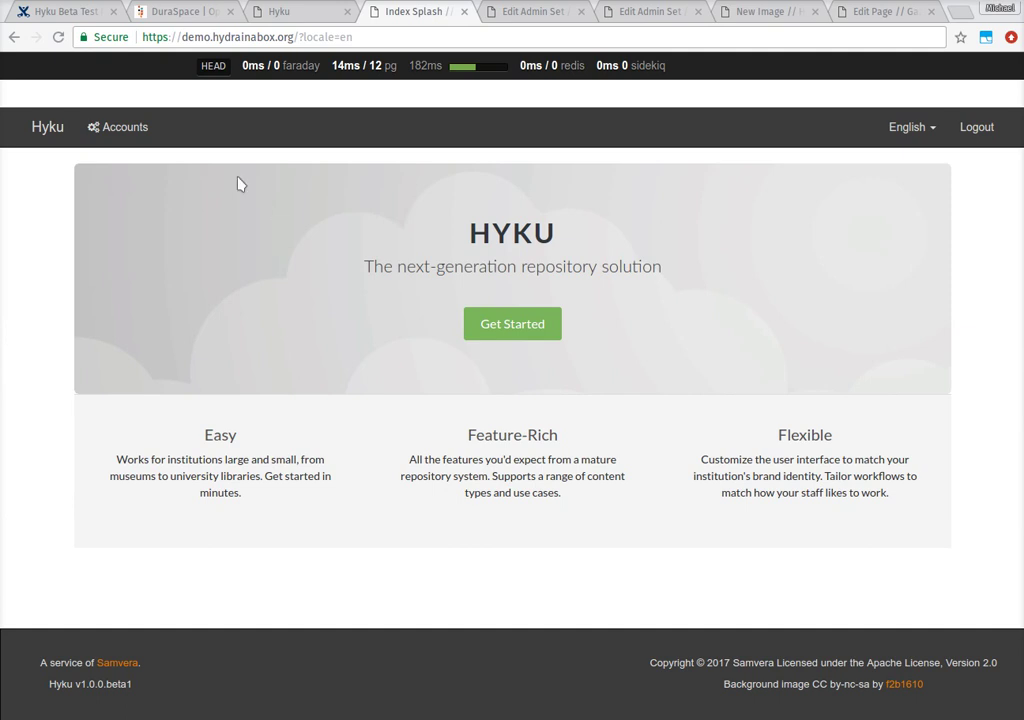
left_click(130, 133)
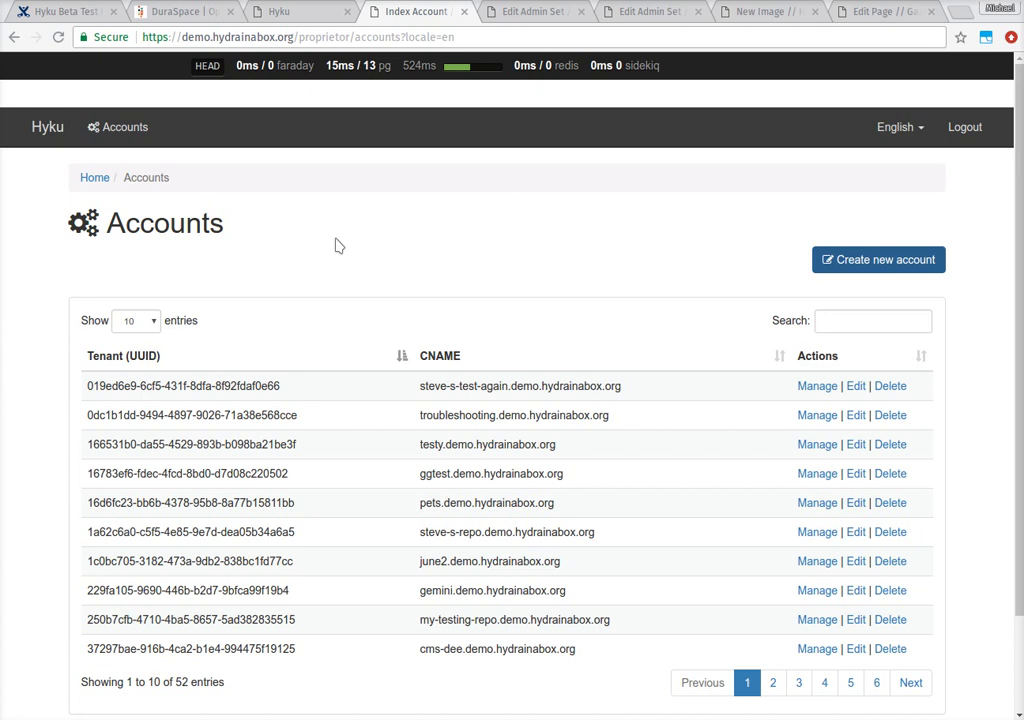
left_click(148, 325)
left_click(130, 363)
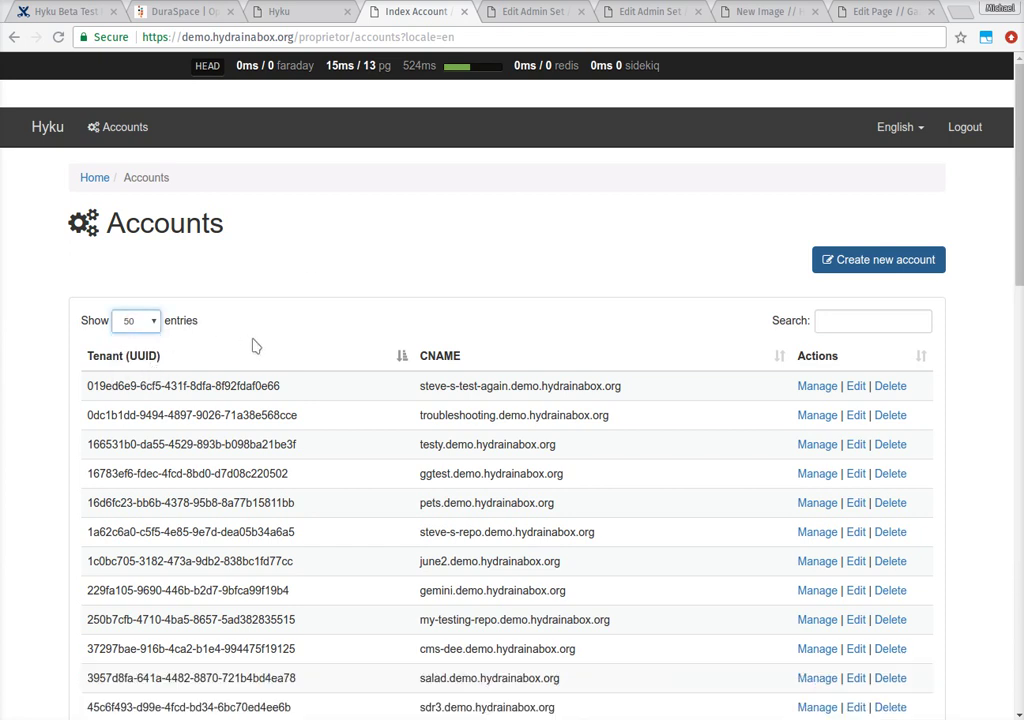
scroll(255, 345, "down", 12)
scroll(255, 345, "up", 12)
scroll(347, 338, "down", 12)
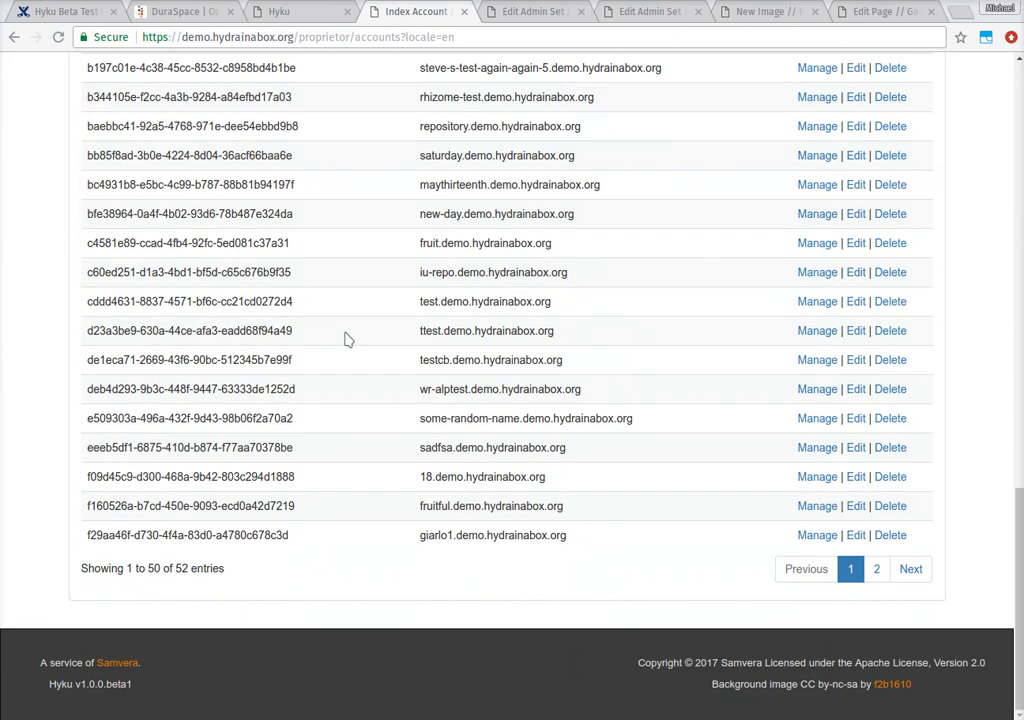
scroll(347, 330, "up", 12)
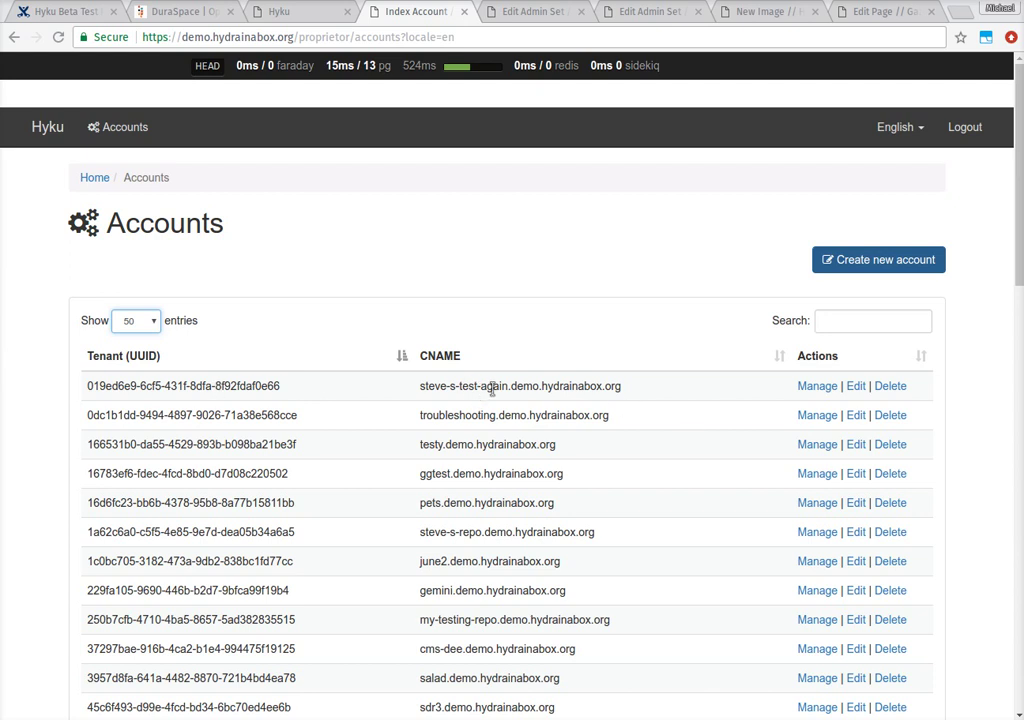
- Examine the tenant, Solr and Fedora endpoint settings of the first account in the list, then return without saving
left_click(854, 387)
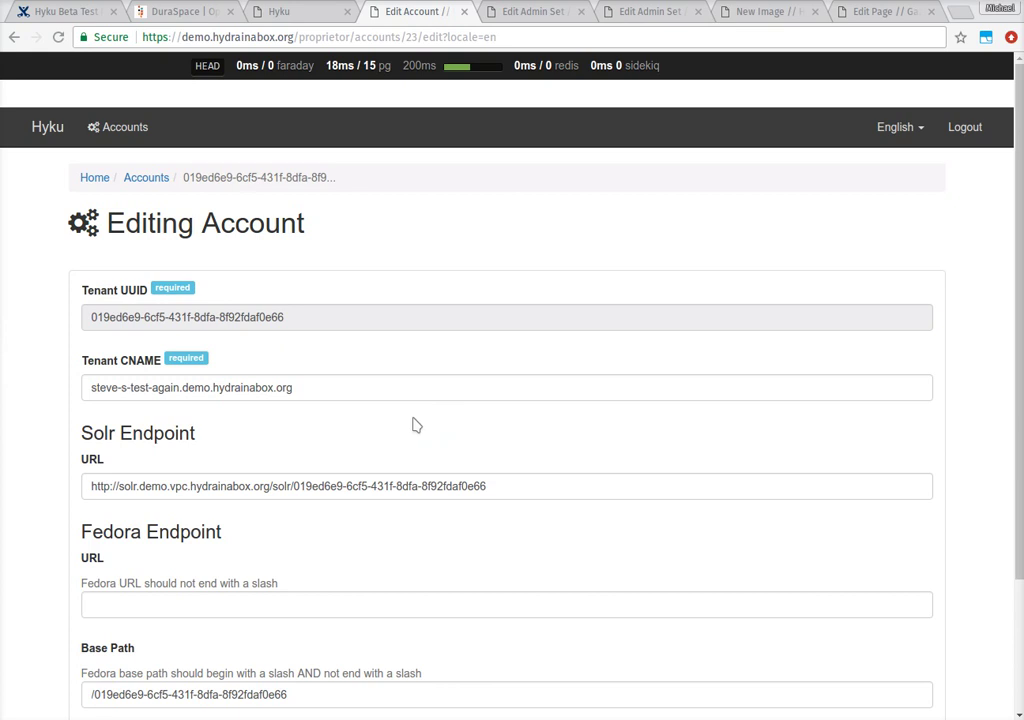
scroll(410, 427, "down", 2)
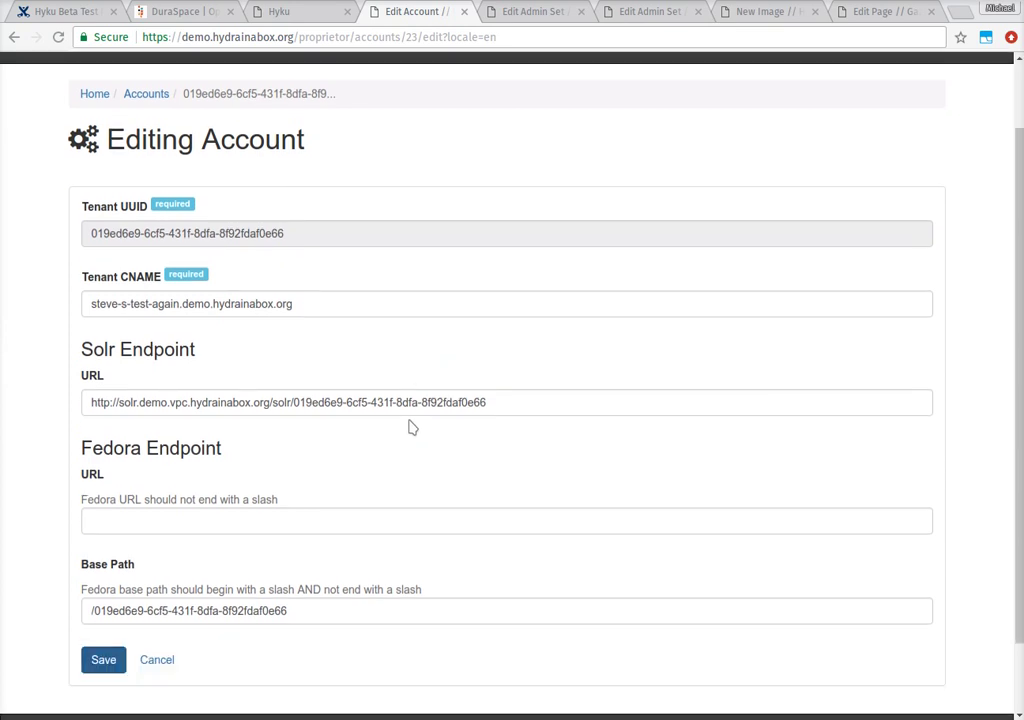
scroll(410, 427, "up", 2)
scroll(260, 440, "down", 4)
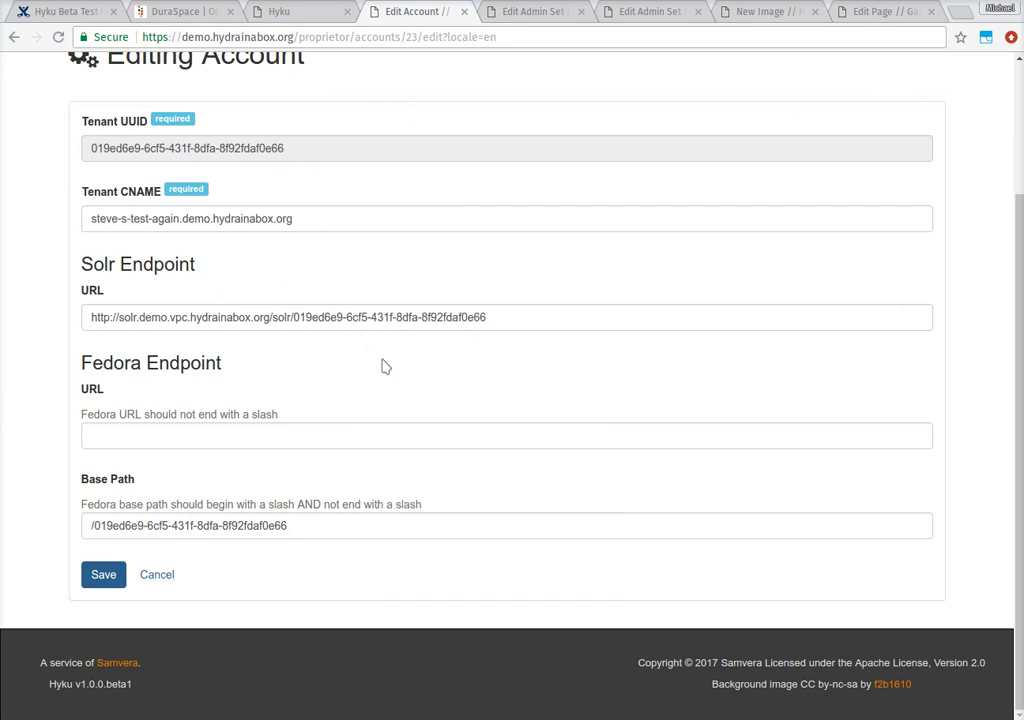
key("alt+Left")
- Open the management page of the first tenant account and try entering the new administrator's email address
left_click(818, 387)
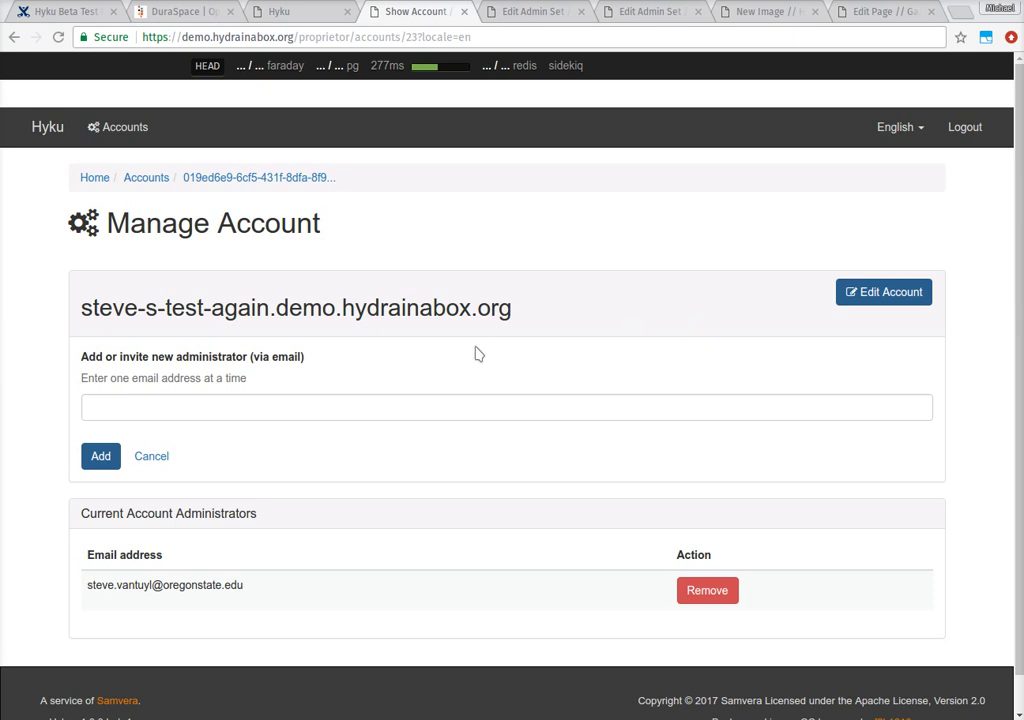
left_click(316, 412)
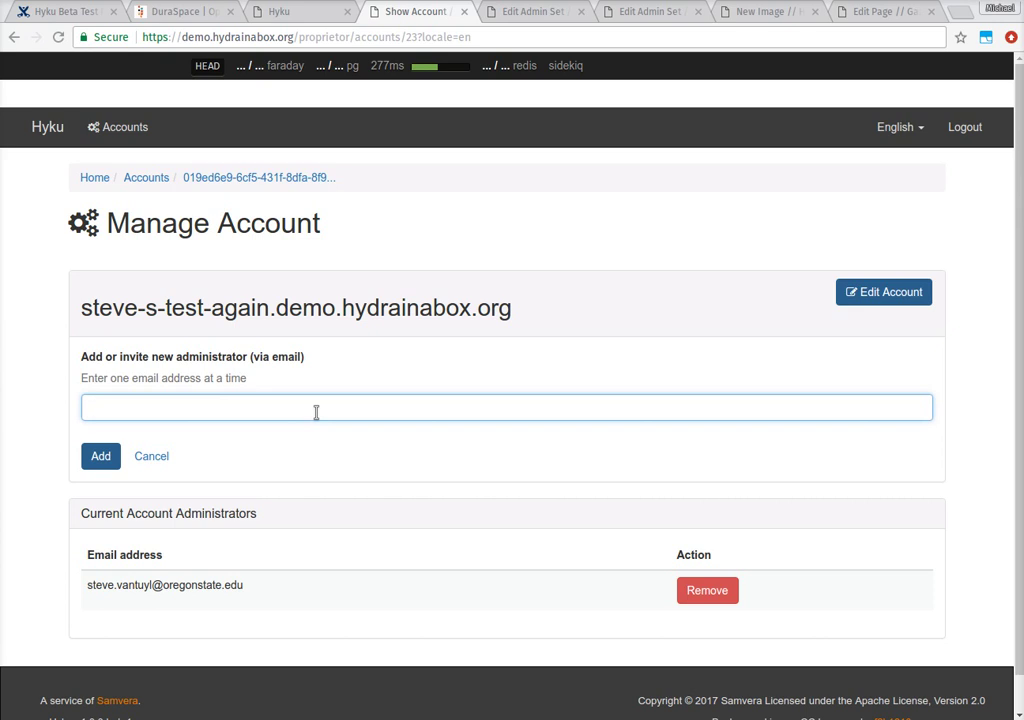
type("michael")
key("Down")
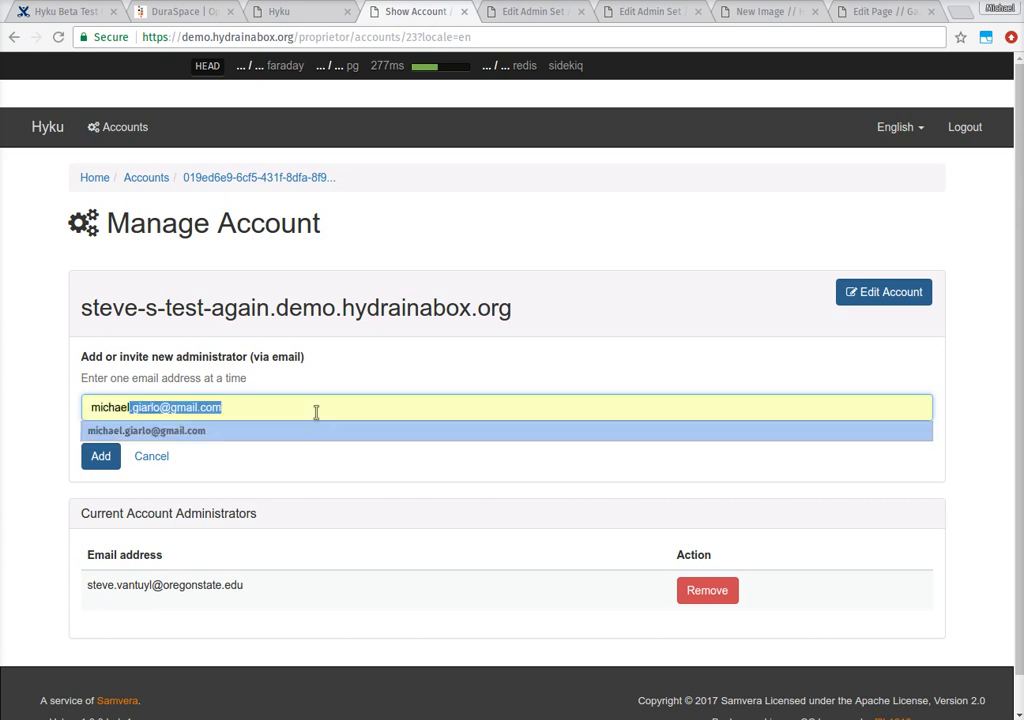
key("Return")
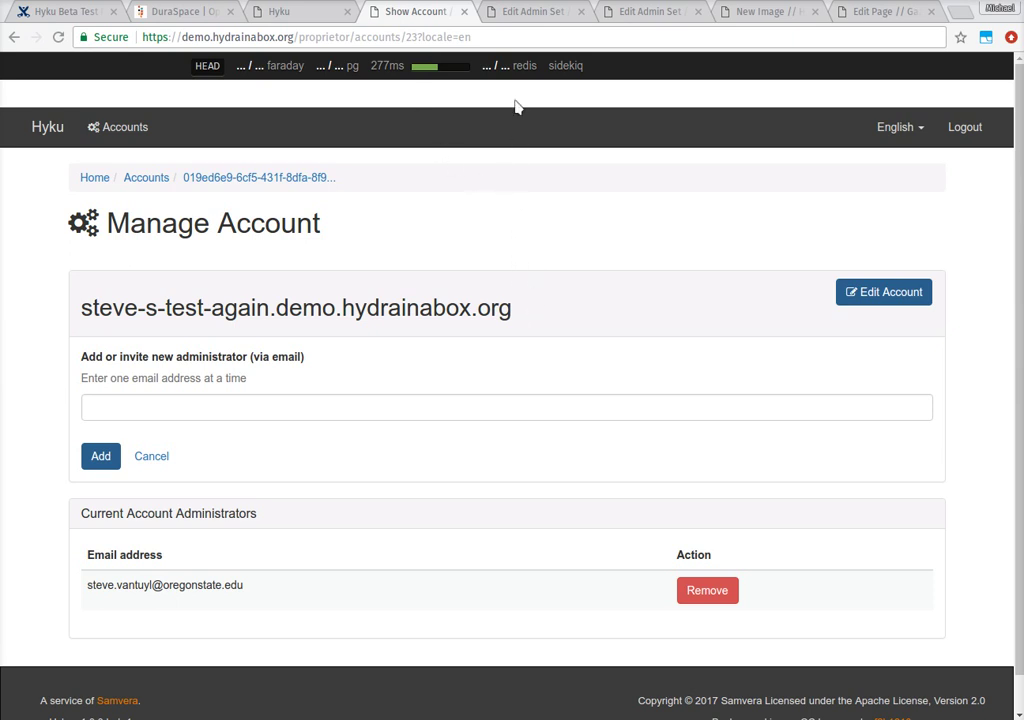
- On the second open administrative set's participants page, allow all registered users to deposit, then remove that depositor group
left_click(538, 14)
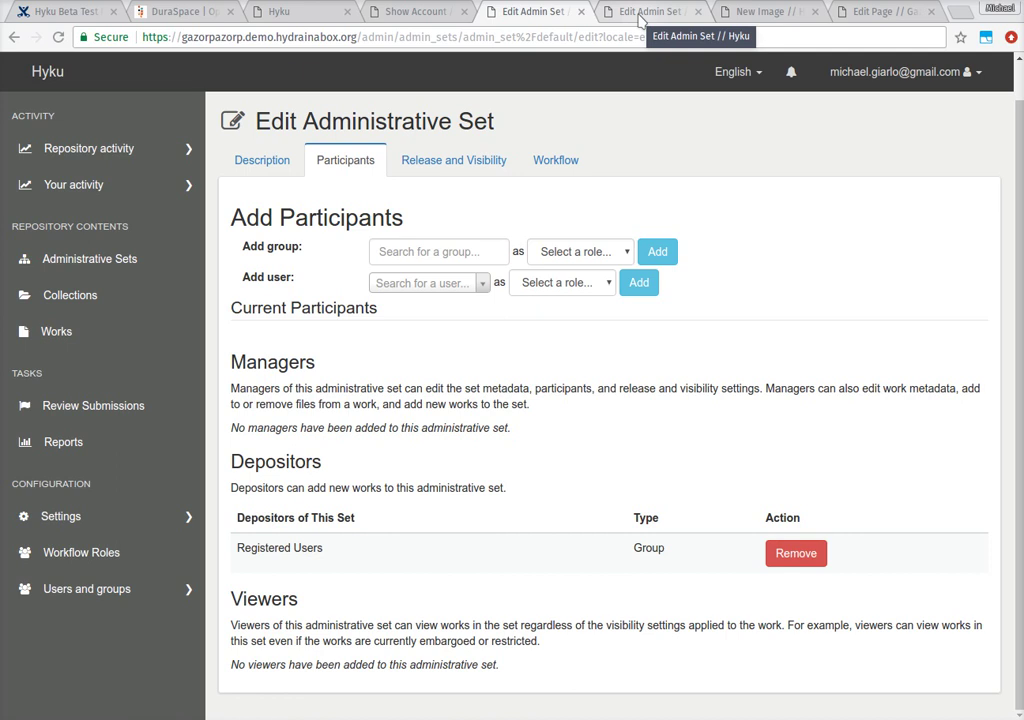
left_click(640, 13)
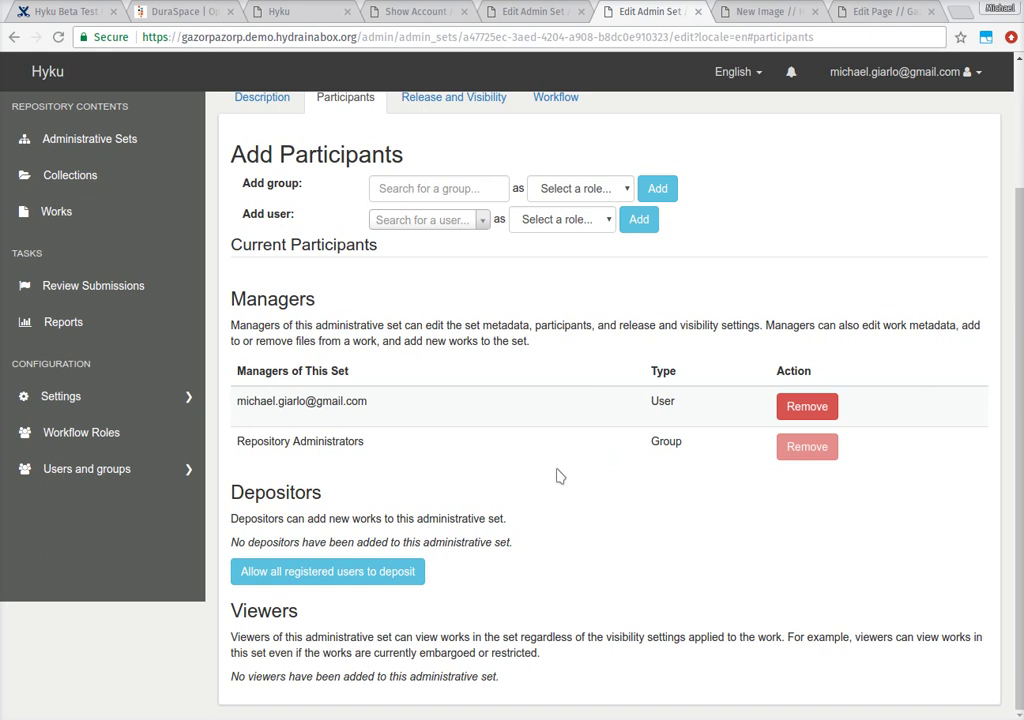
left_click(305, 571)
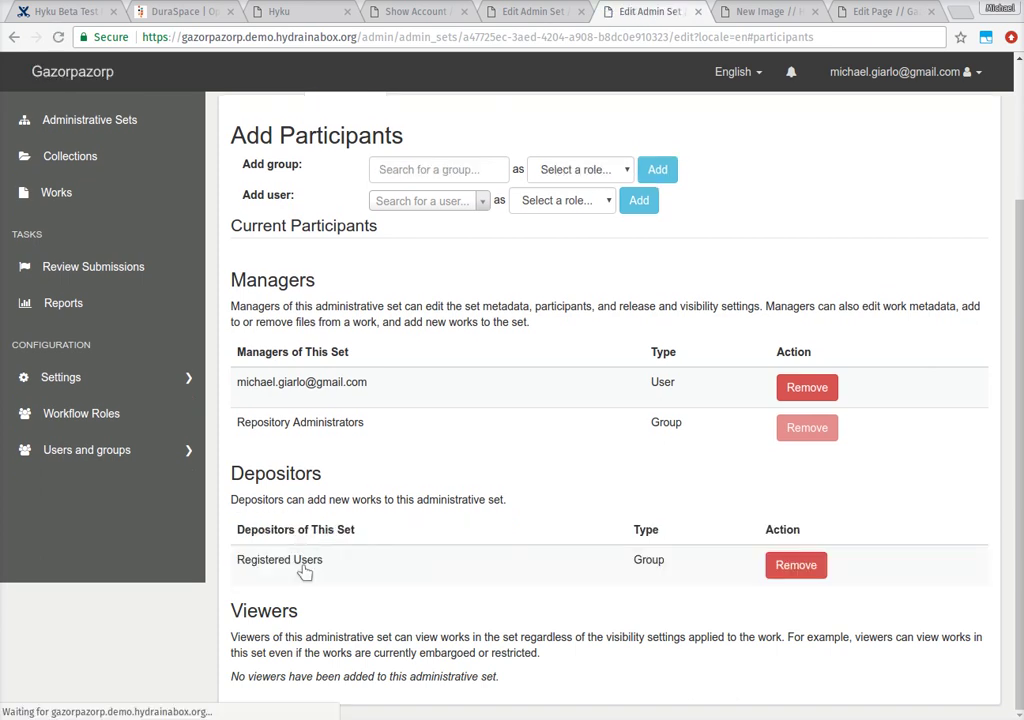
left_click(782, 572)
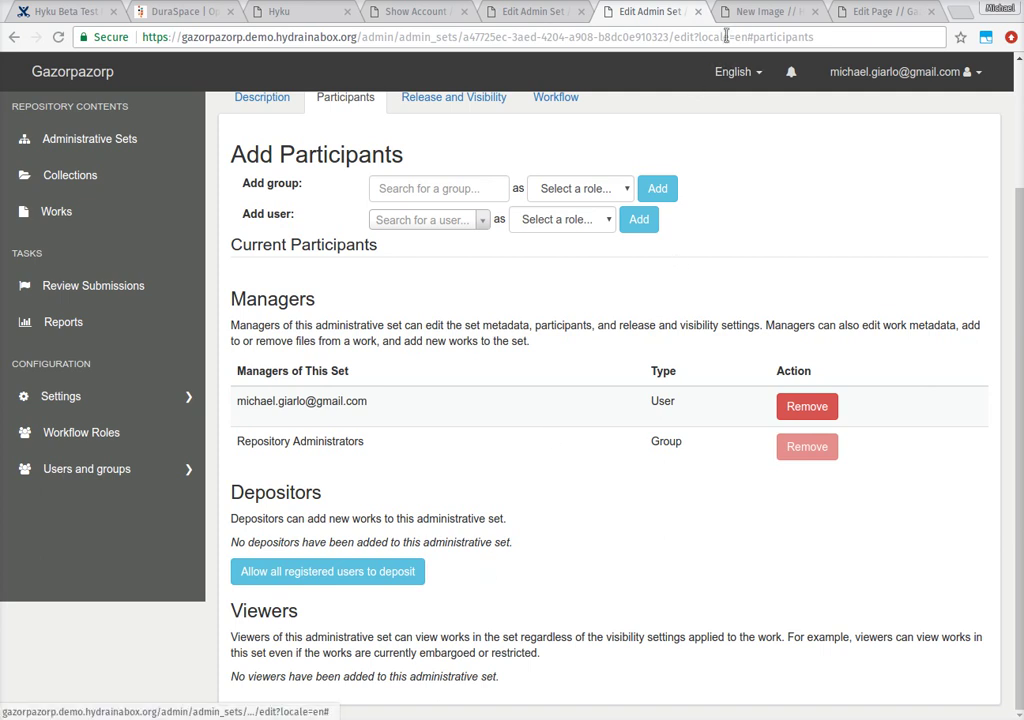
- Review the description fields and files section of the new image work titled House
left_click(760, 11)
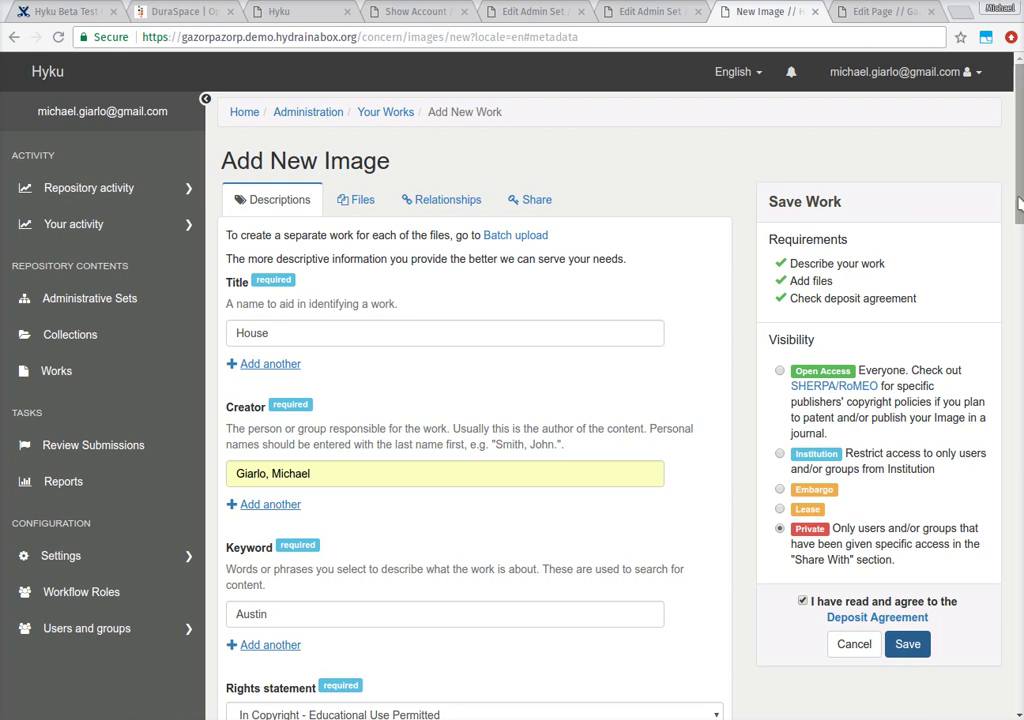
scroll(1022, 200, "down", 2)
scroll(430, 178, "up", 2)
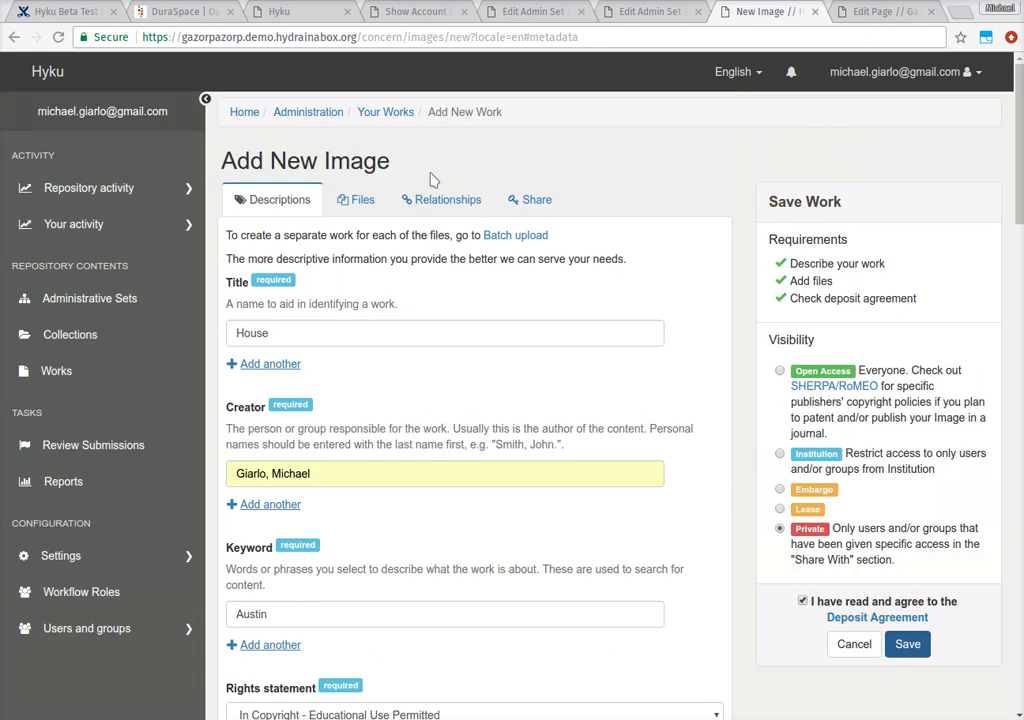
left_click(340, 204)
left_click(270, 199)
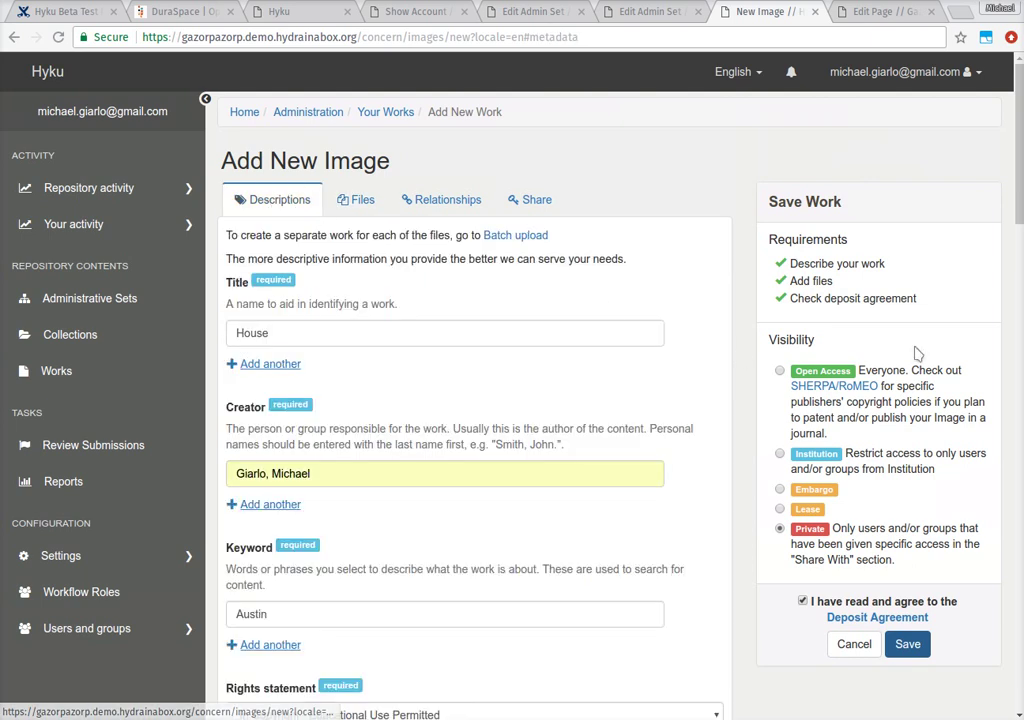
- Set the new image work's location to Austin, Texas, United States
left_click_drag(1013, 229, 441, 587)
left_click(370, 627)
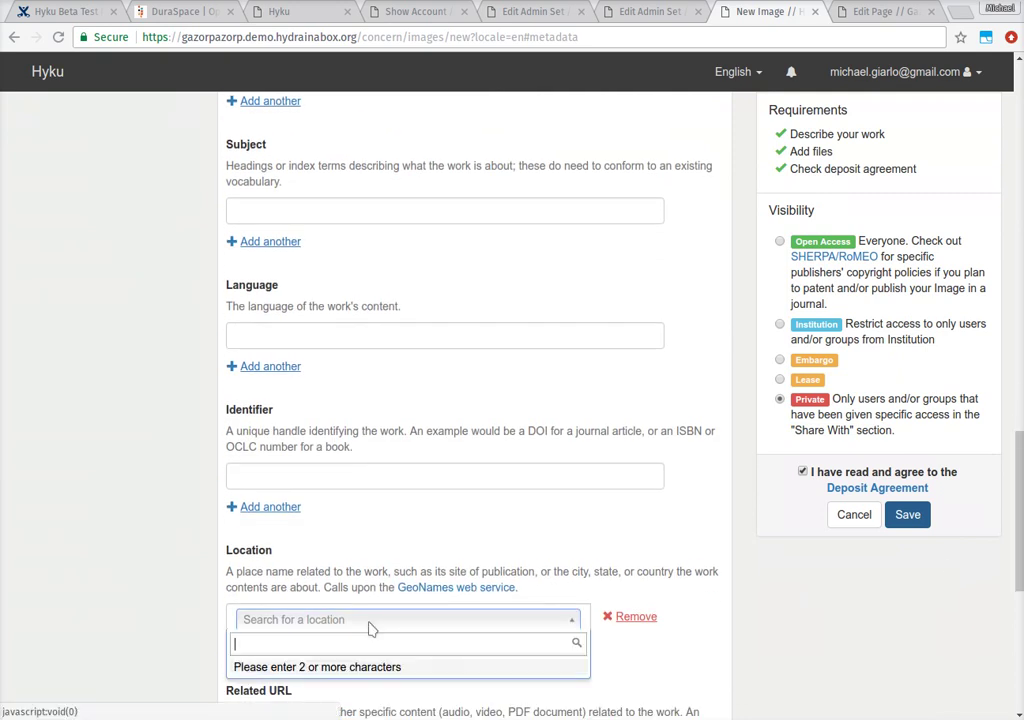
type("Aust")
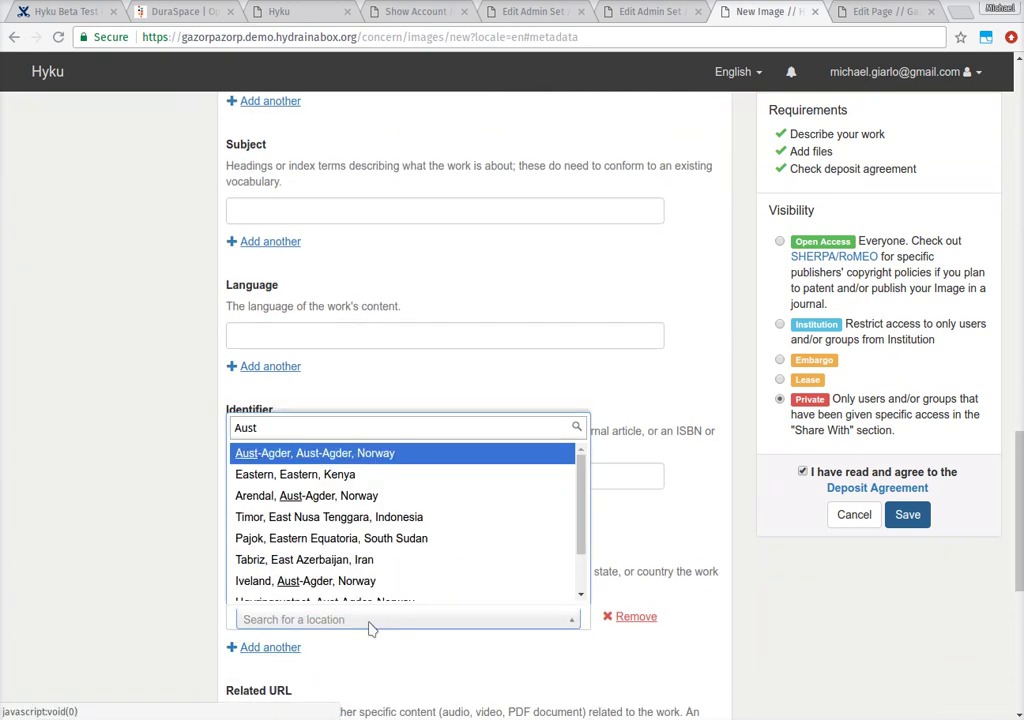
type("in")
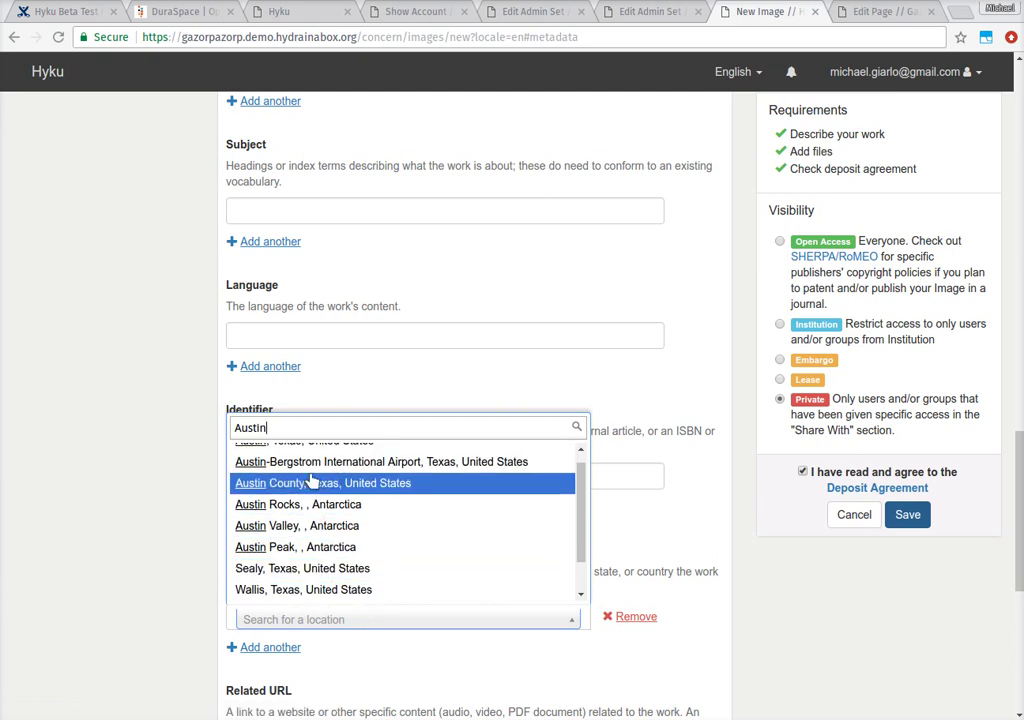
scroll(311, 490, "up", 1)
left_click(300, 453)
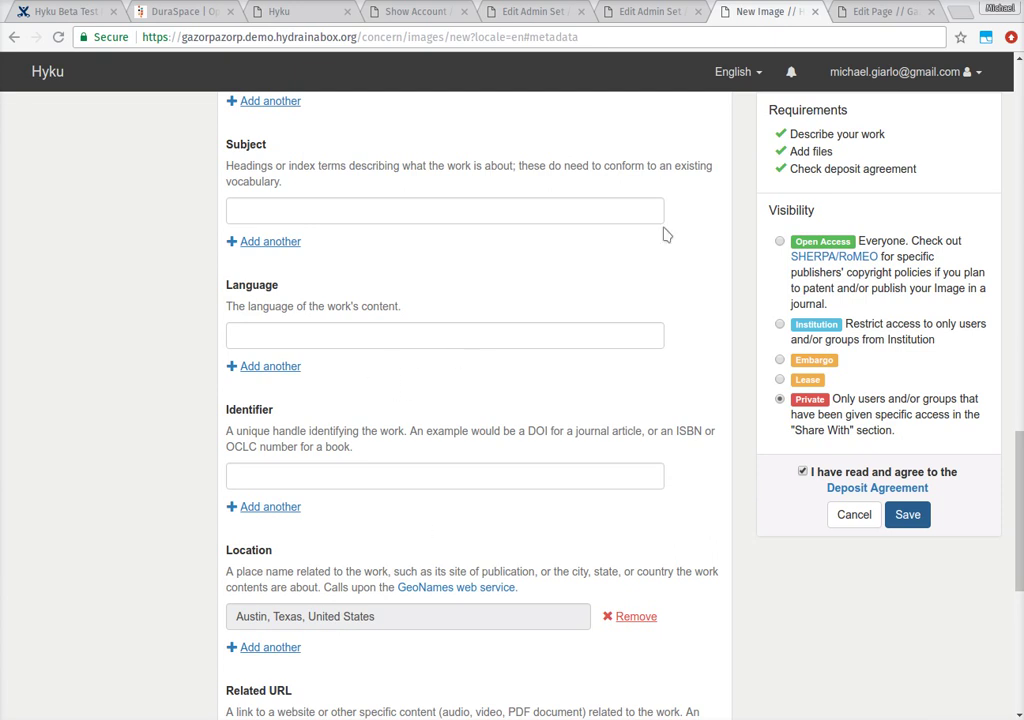
- View the Content Blocks configuration of the Gazorpazorp repository
left_click(881, 9)
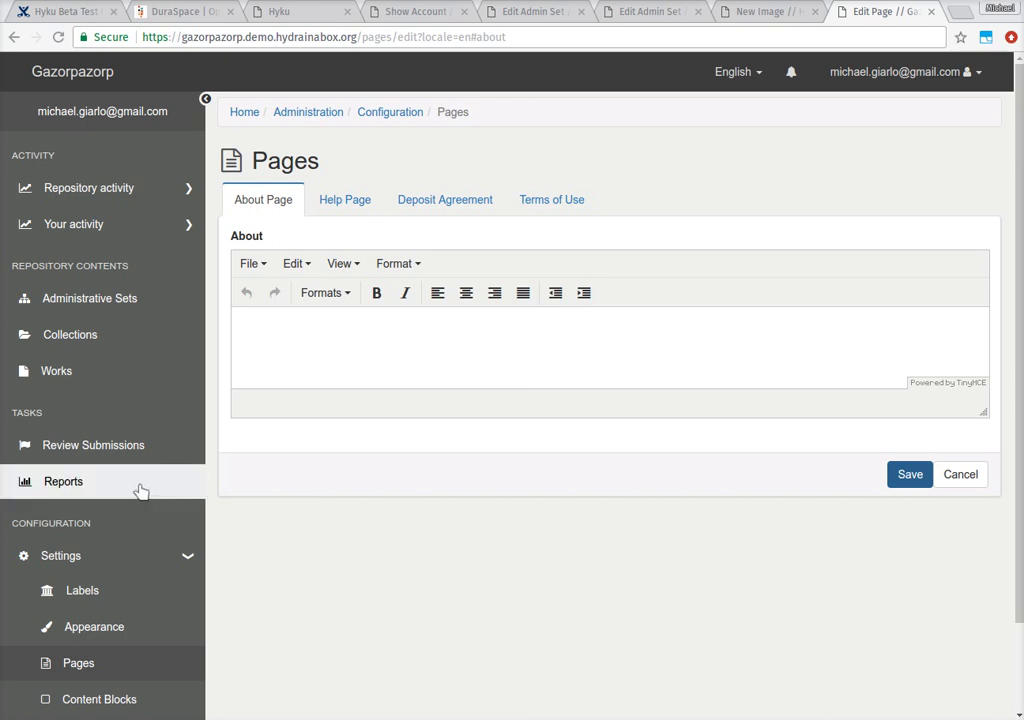
left_click(118, 698)
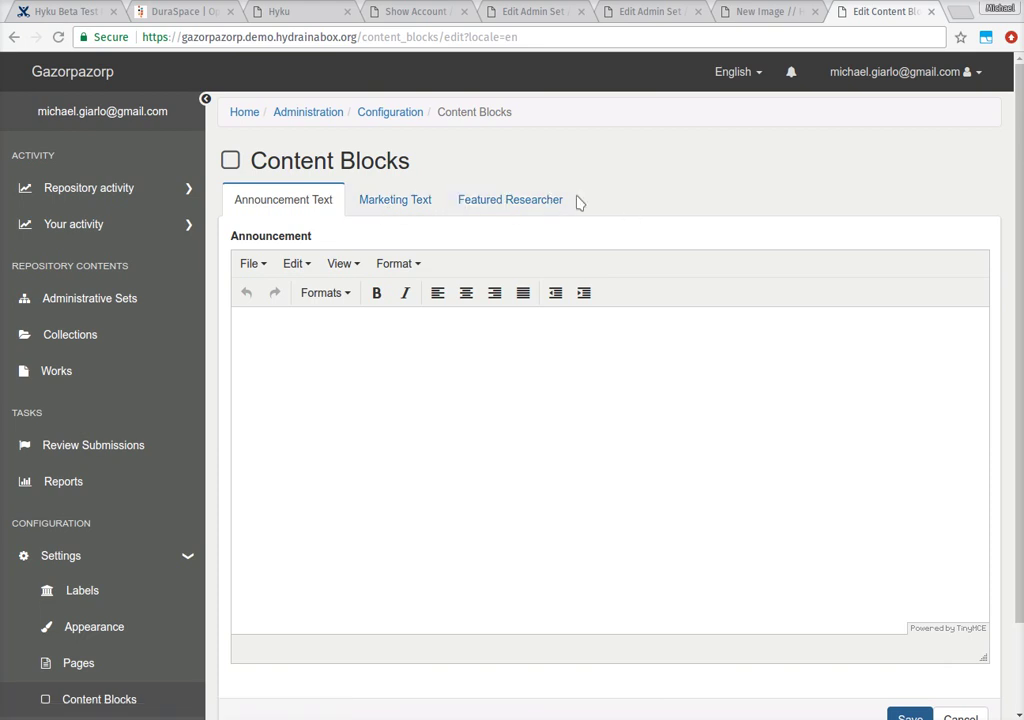
- View the Deposit Agreement and Terms of Use texts in the Pages configuration, enlarging each editor to read more
left_click(66, 668)
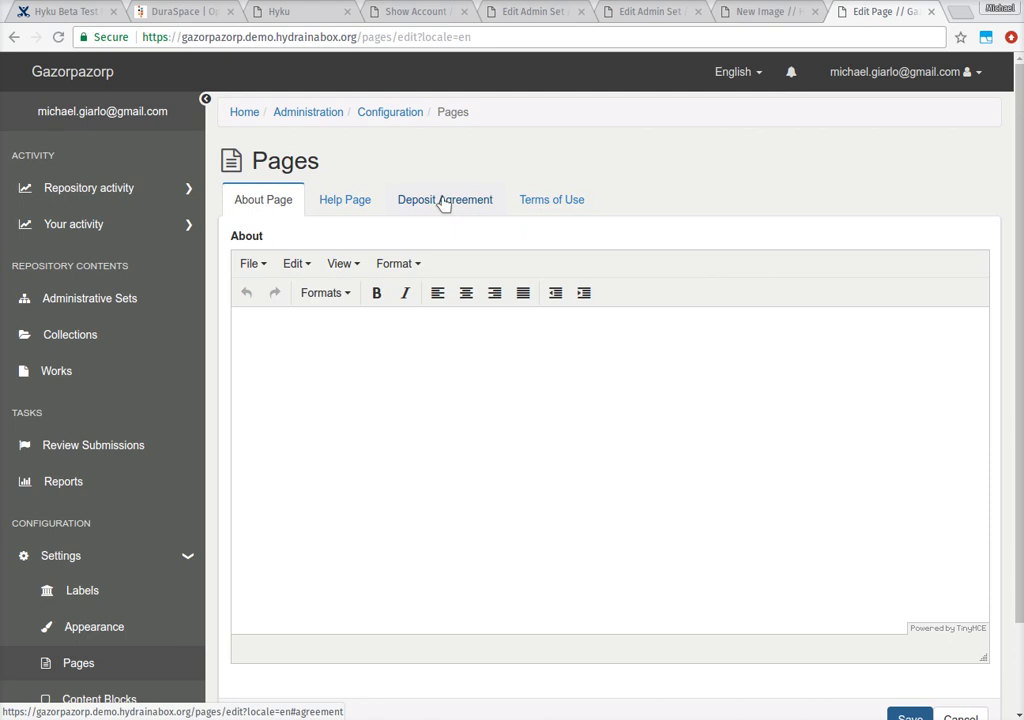
left_click(444, 200)
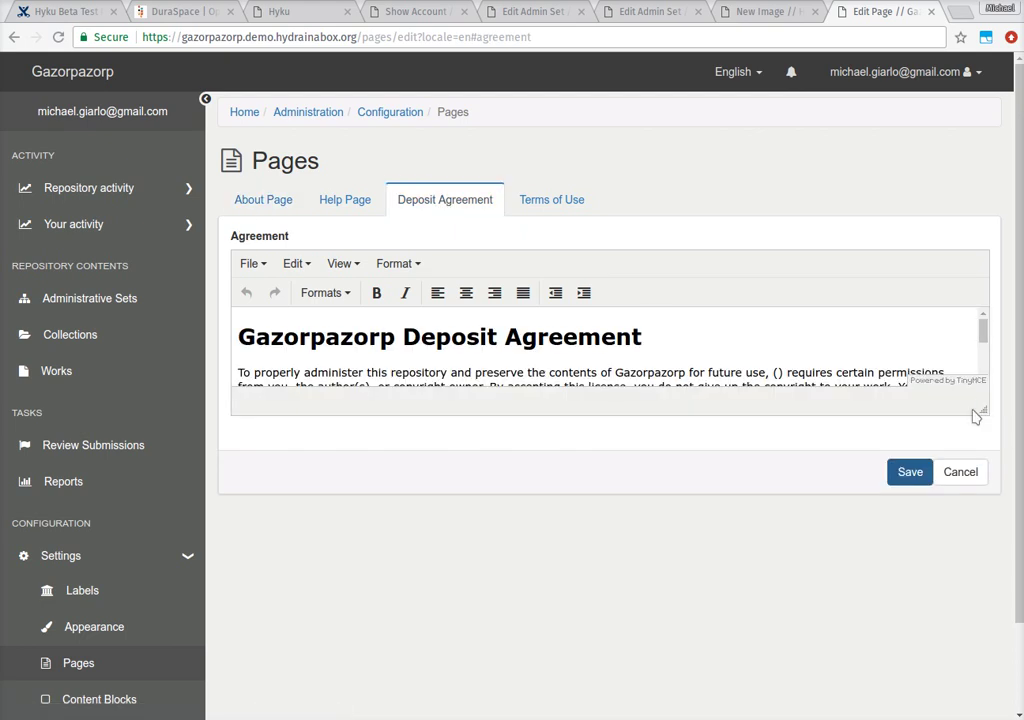
left_click_drag(984, 410, 984, 700)
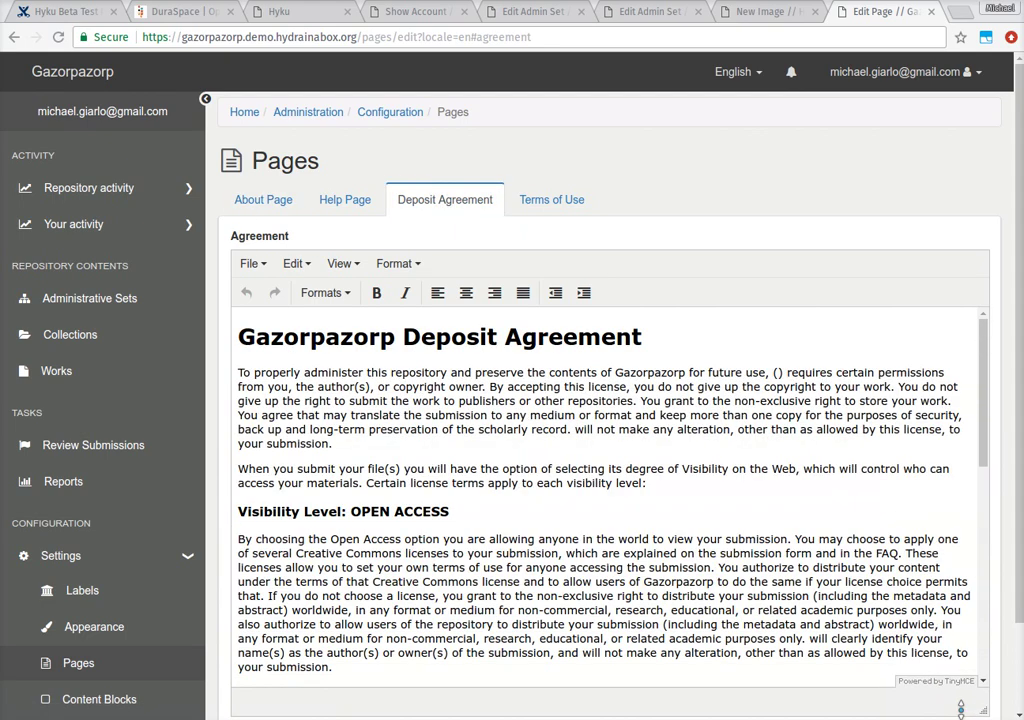
left_click(565, 199)
left_click_drag(986, 409, 968, 683)
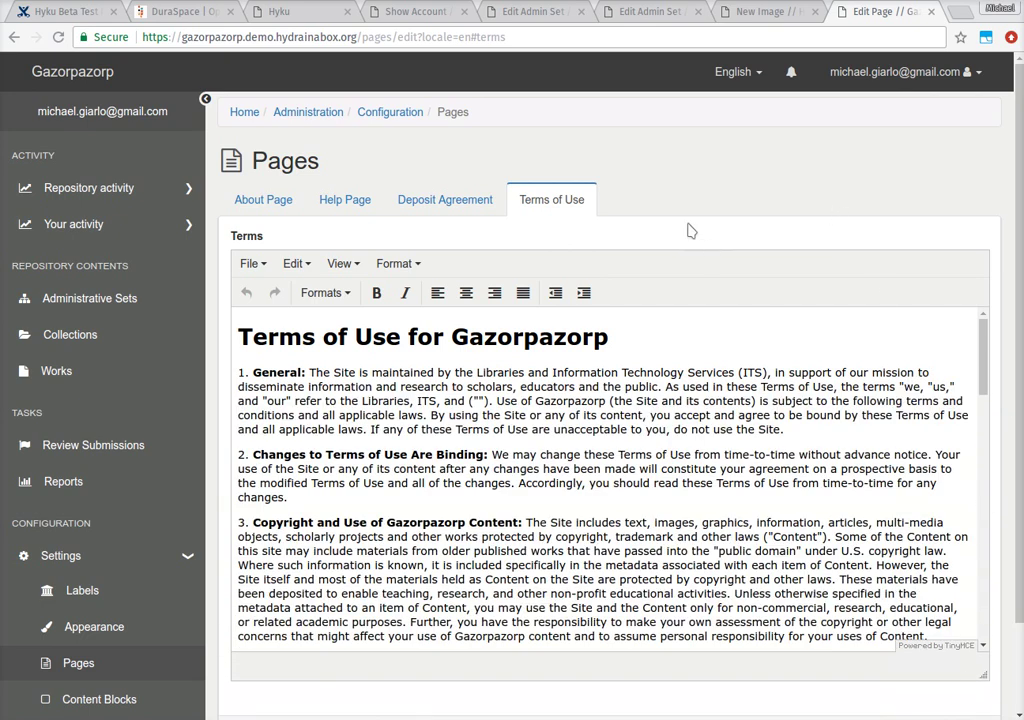